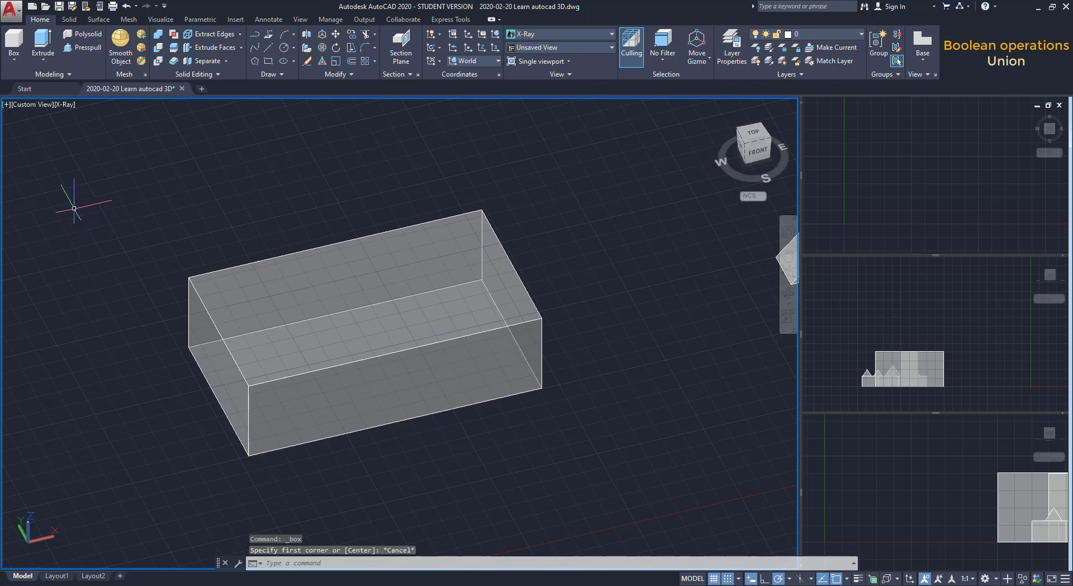
Step: Draw a cylinder of radius 300 centred on the midpoint of the box's short bottom edge, rising about 1011 to the box's top
click(14, 58)
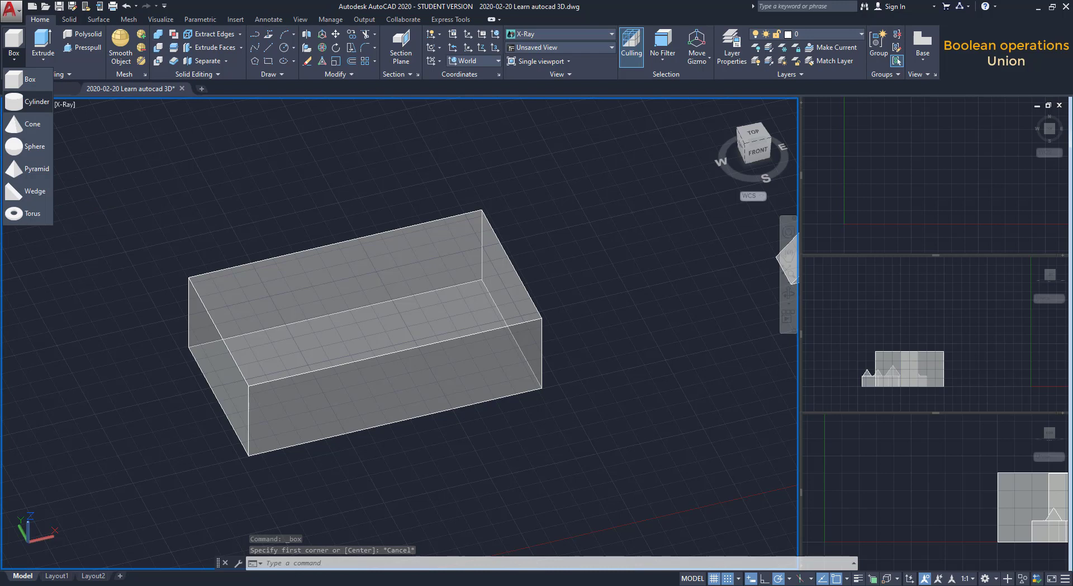
click(36, 104)
scroll(569, 358, up, 3)
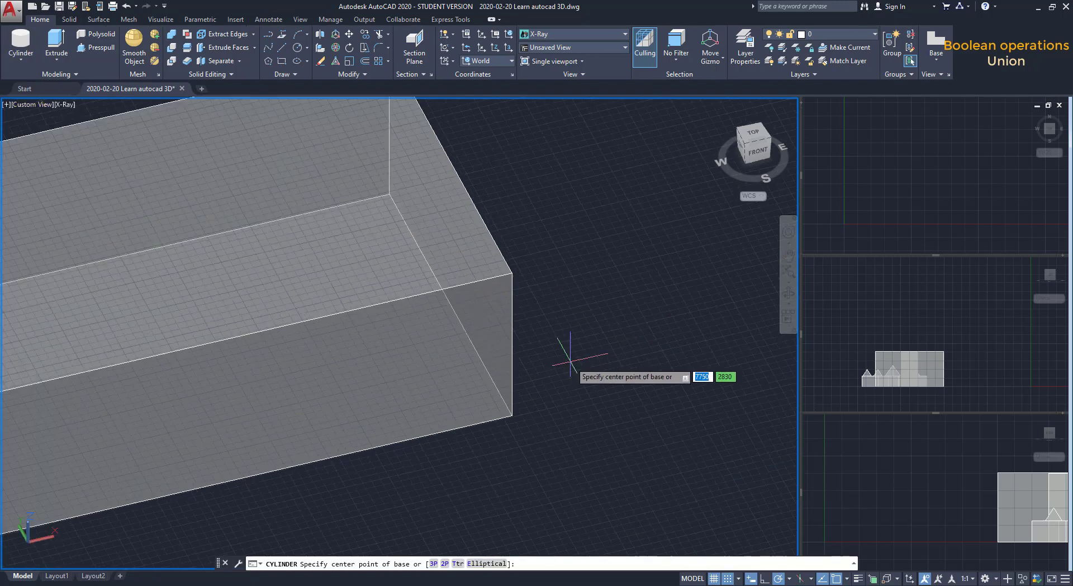
click(451, 305)
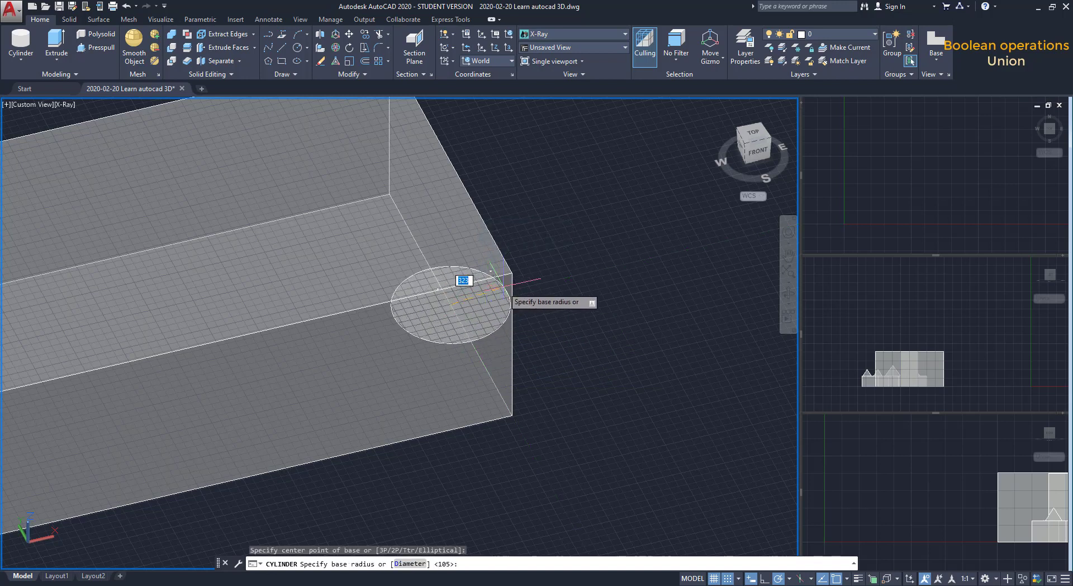
key(Return)
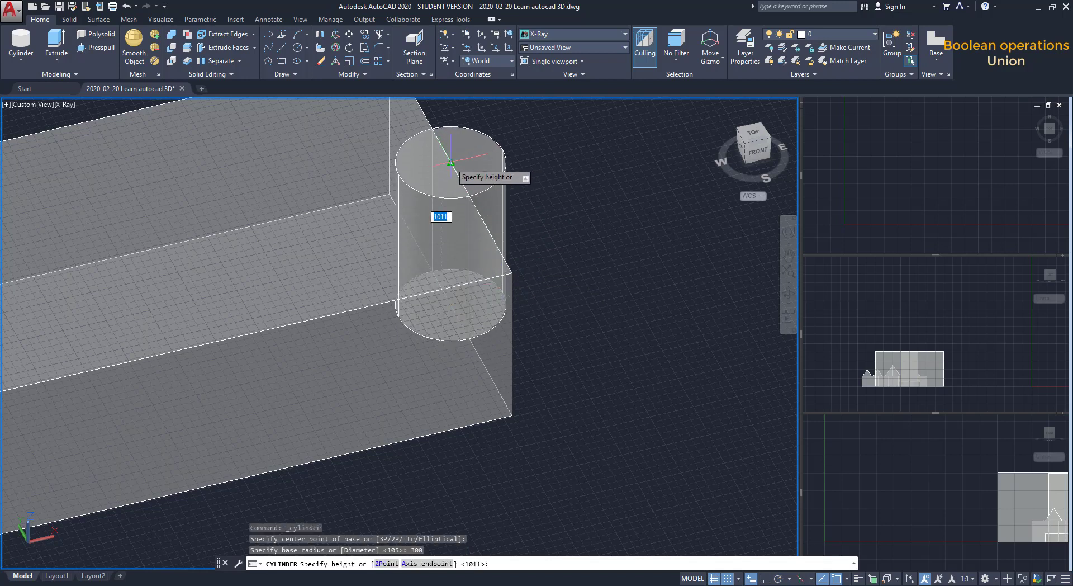
click(450, 163)
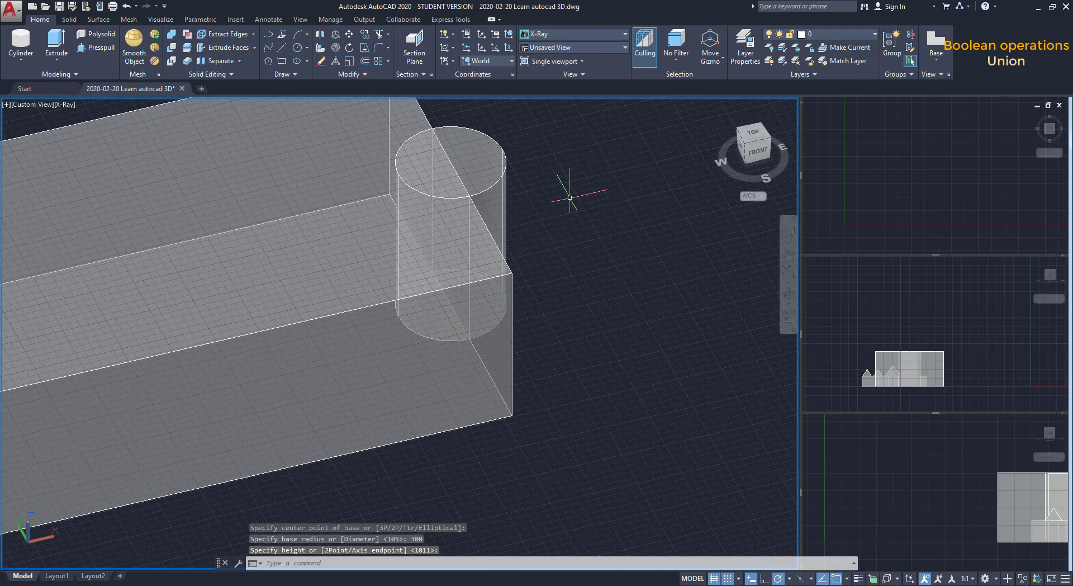
Step: Combine the large box and the cylinder at its end into a single solid with Union
scroll(569, 197, down, 2)
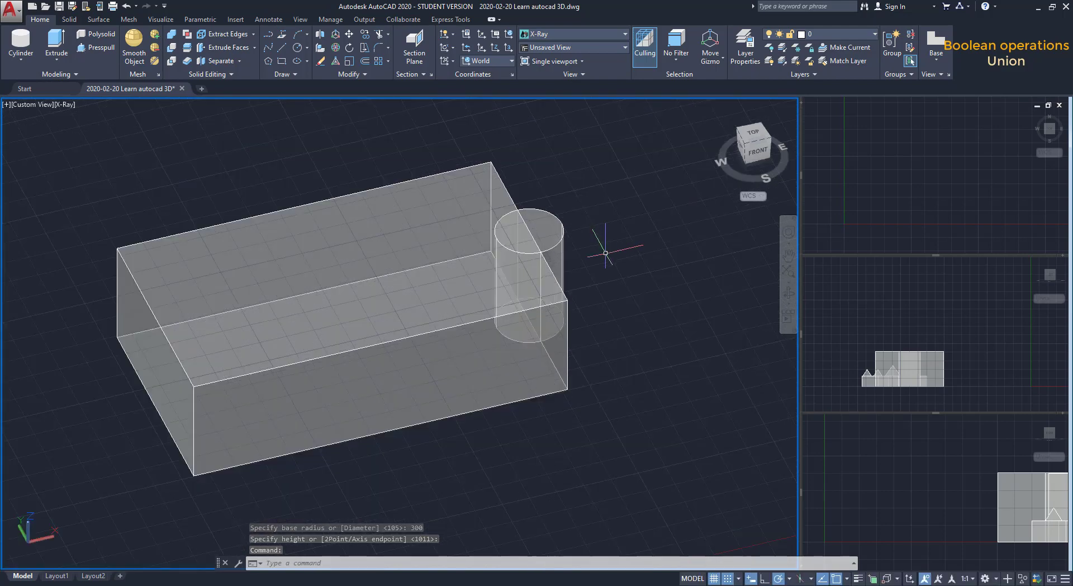
click(173, 35)
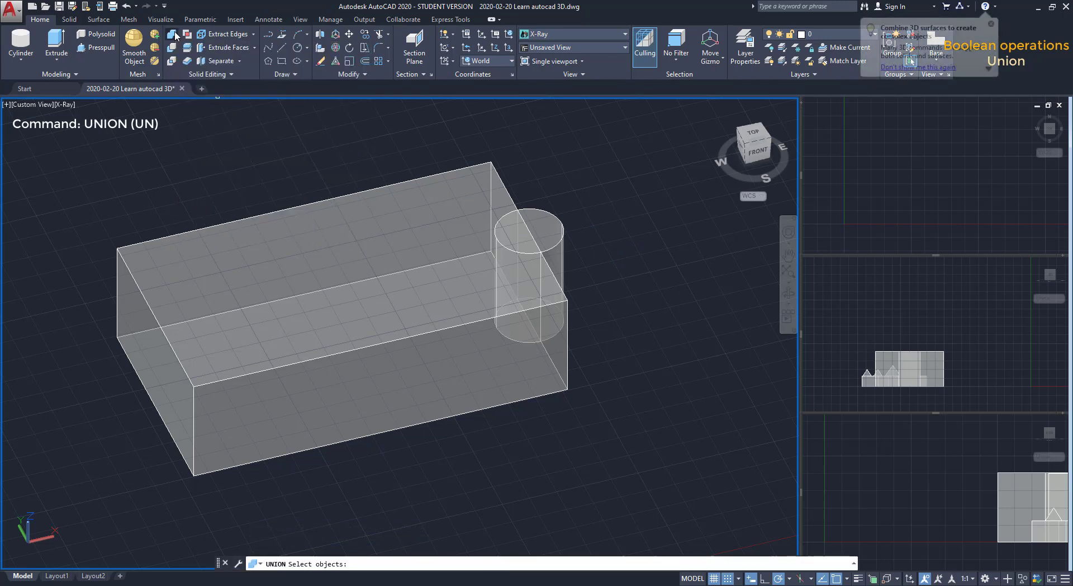
click(342, 194)
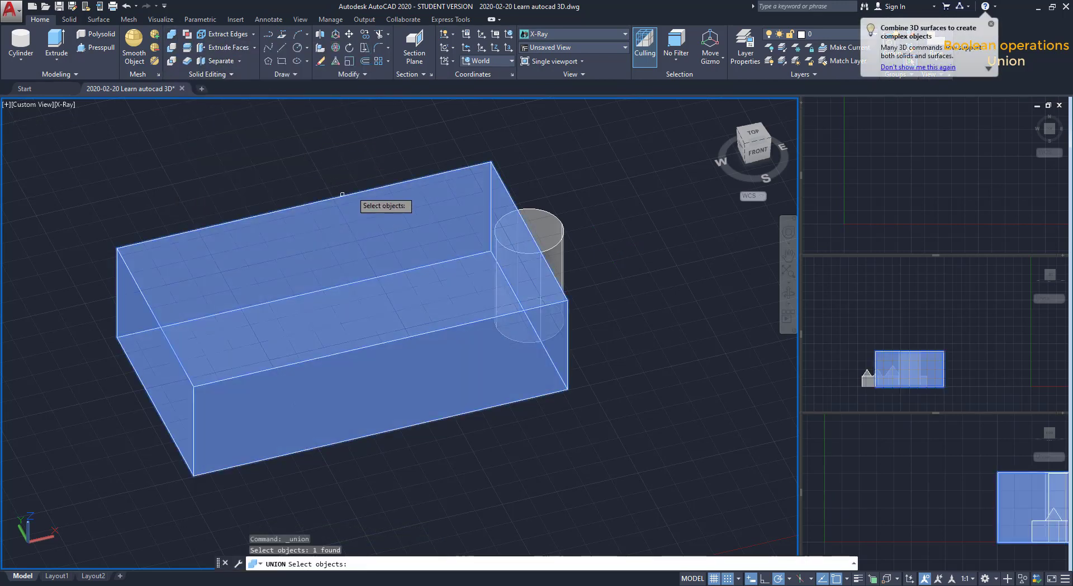
click(531, 217)
key(Return)
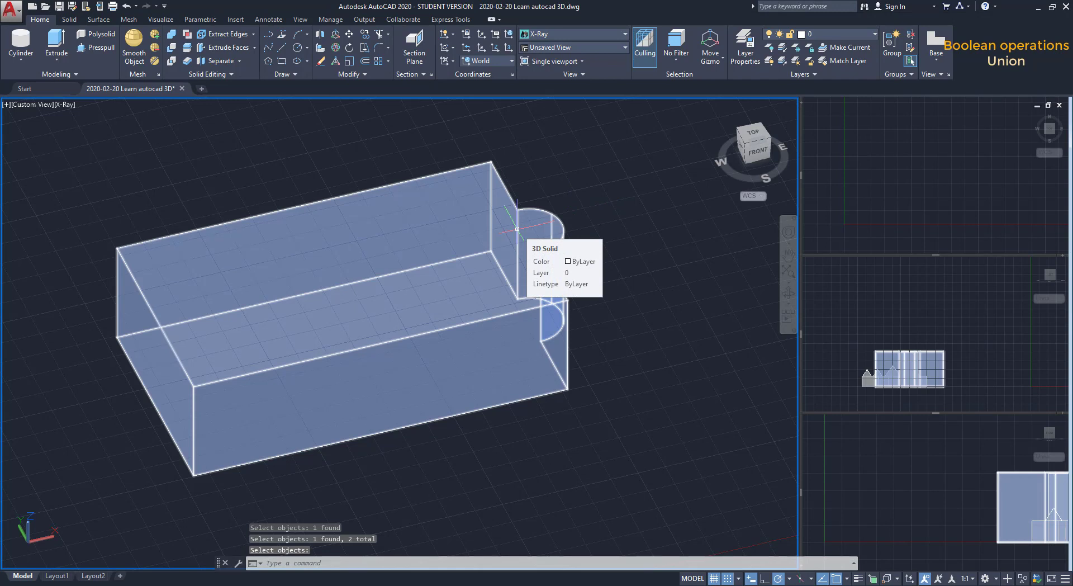
key(ctrl+z)
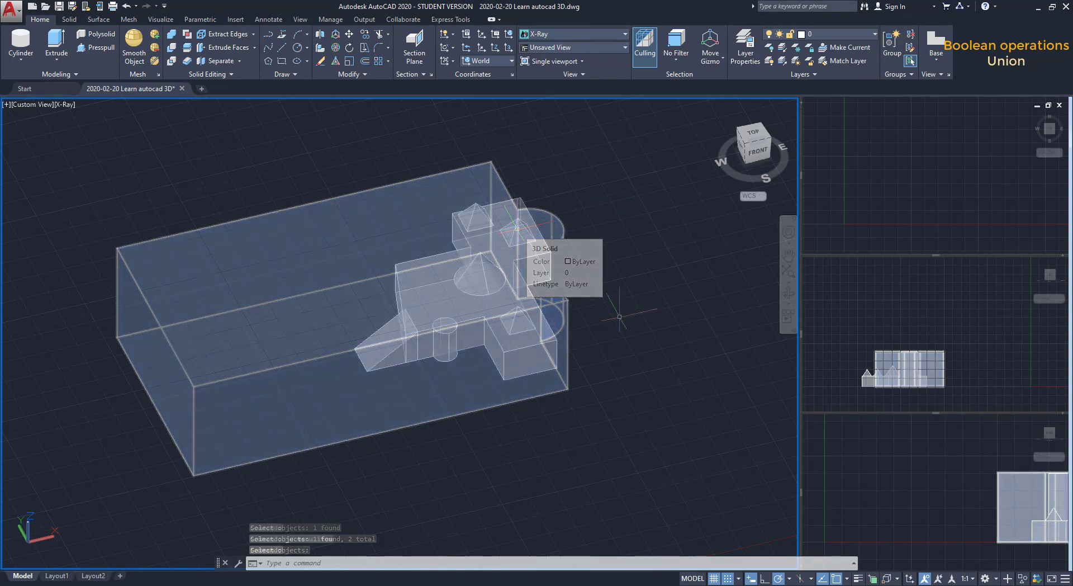
Step: Merge the small building's body, pyramids, cone, cylinder and wedge into a single solid with Union
click(172, 35)
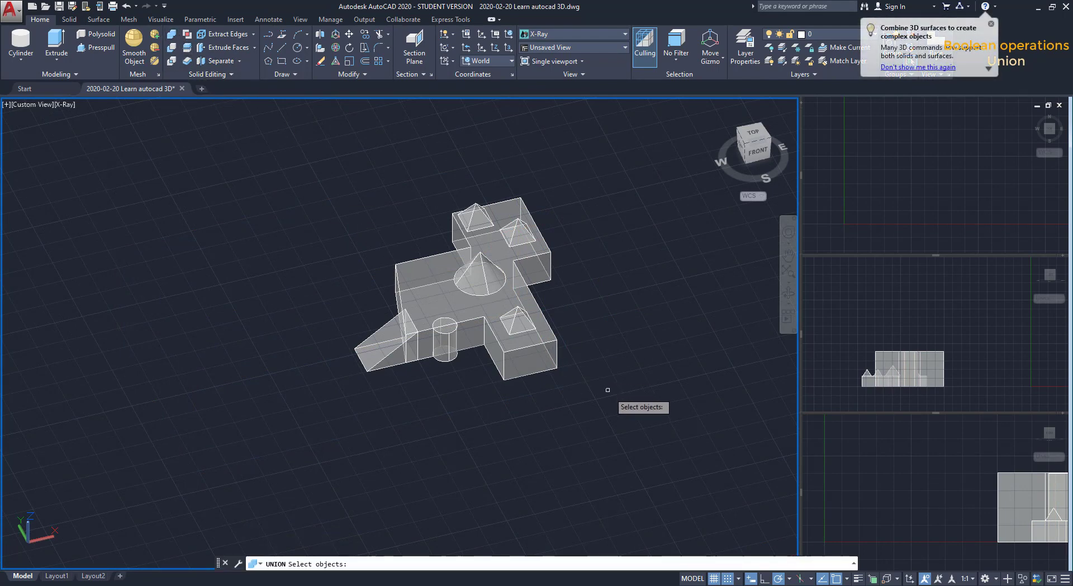
click(642, 404)
click(309, 173)
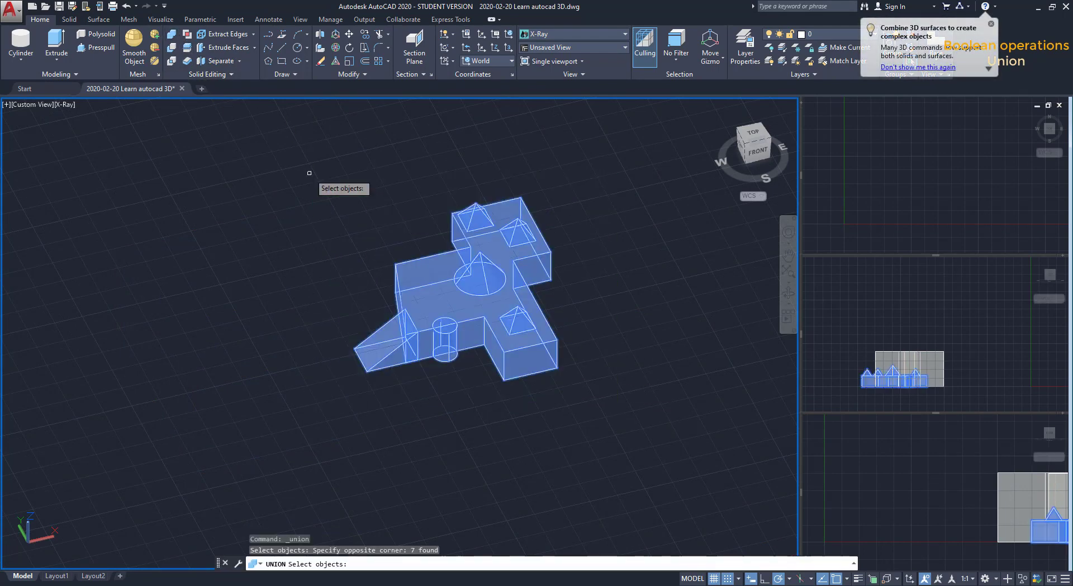
key(Return)
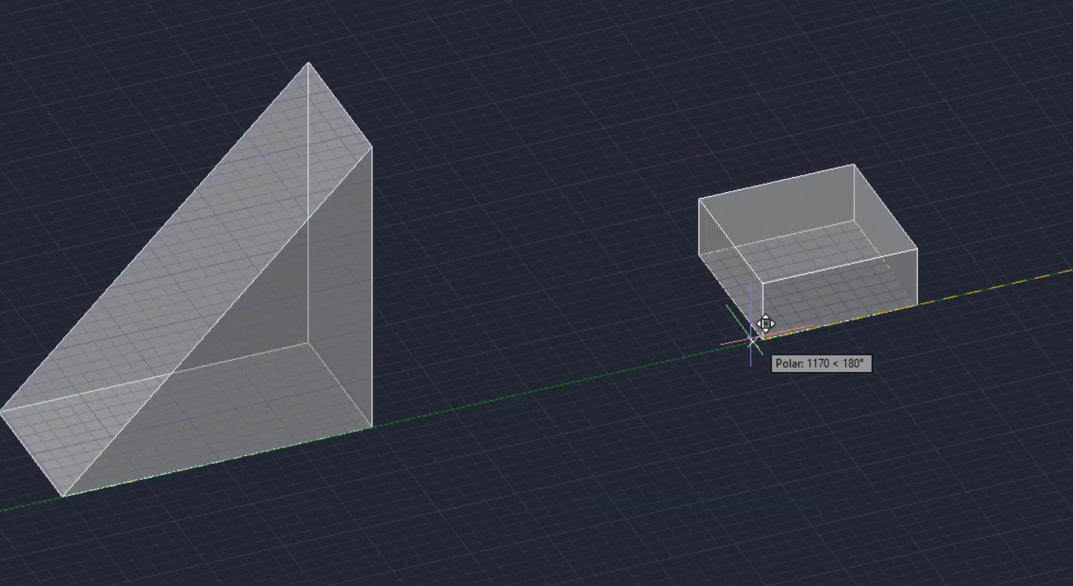
Step: Move the small box into the lower part of the wedge's vertical side and subtract it from the wedge
click(272, 449)
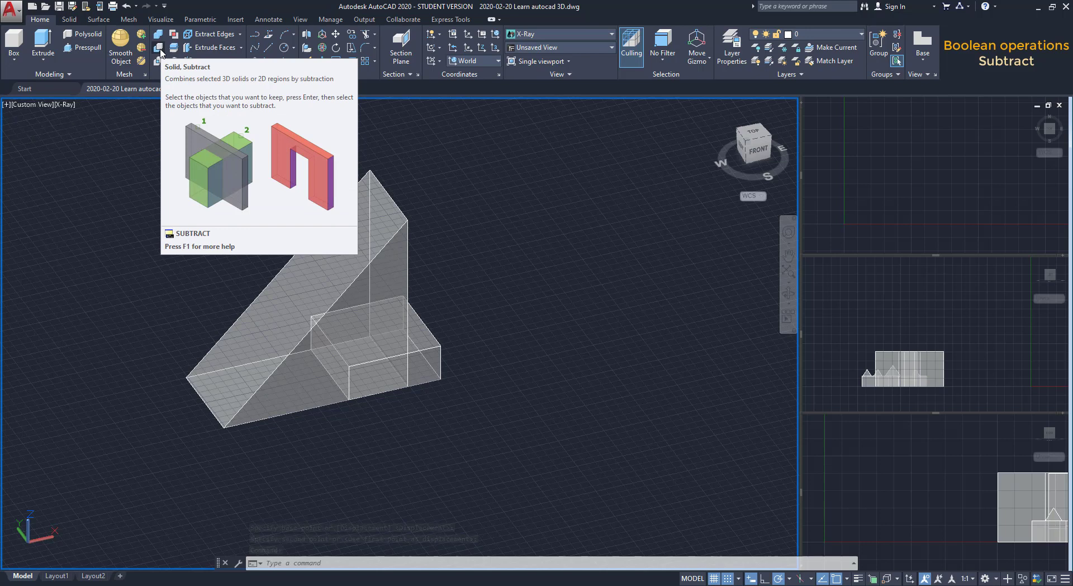
click(159, 49)
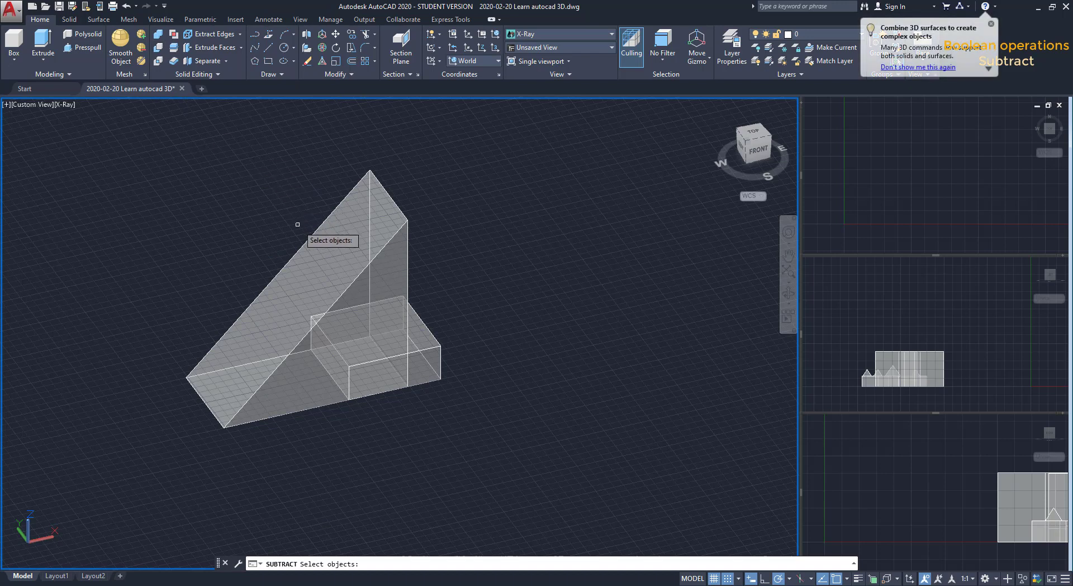
click(302, 248)
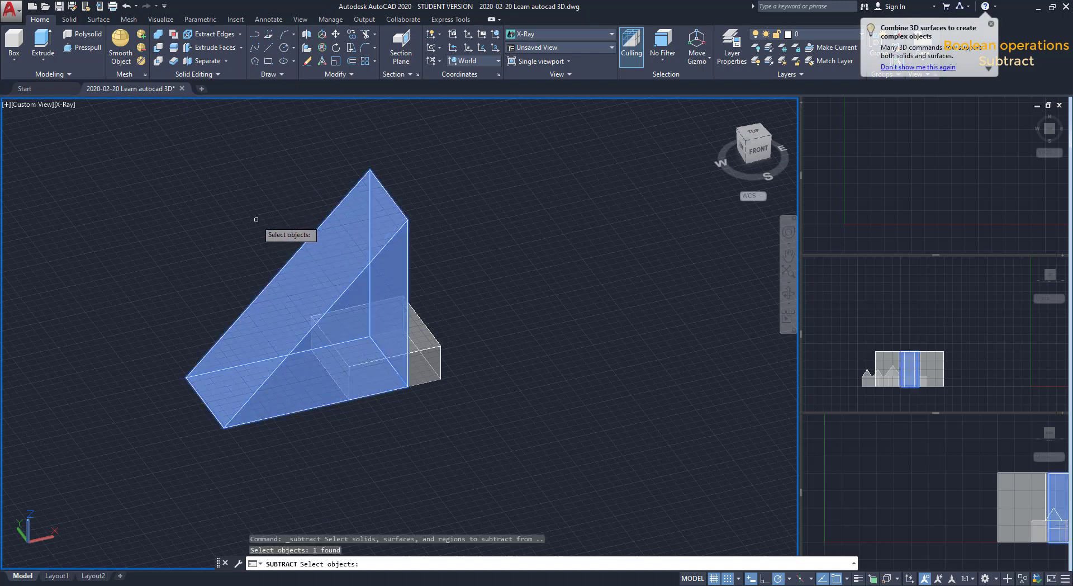
key(Return)
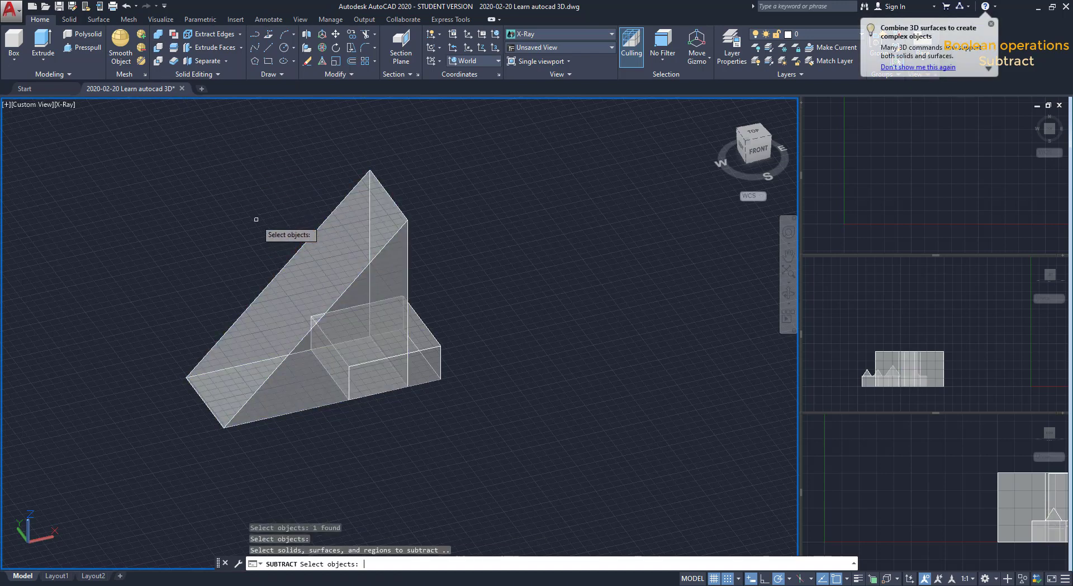
click(422, 347)
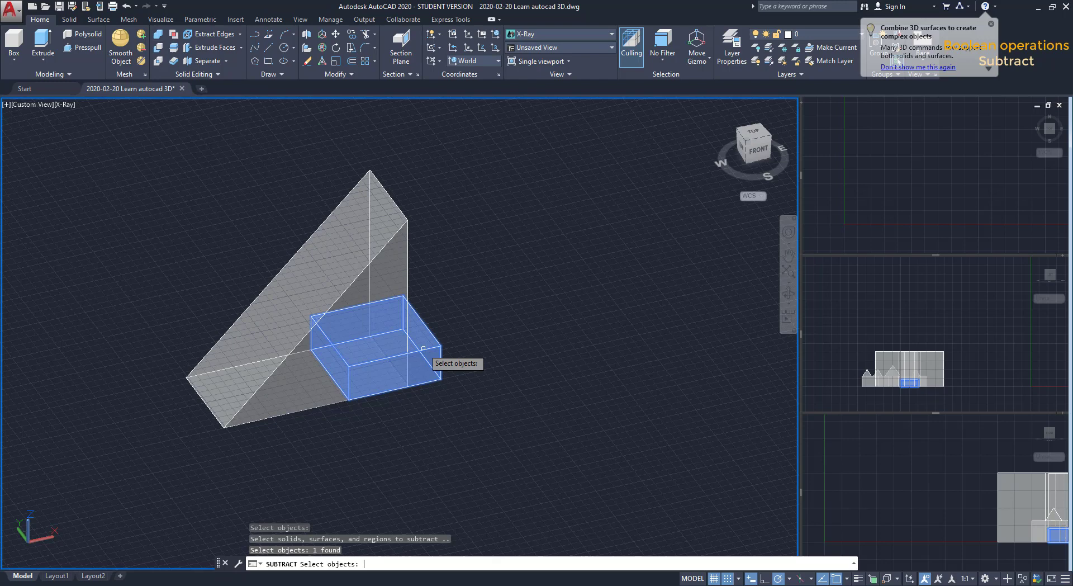
key(Return)
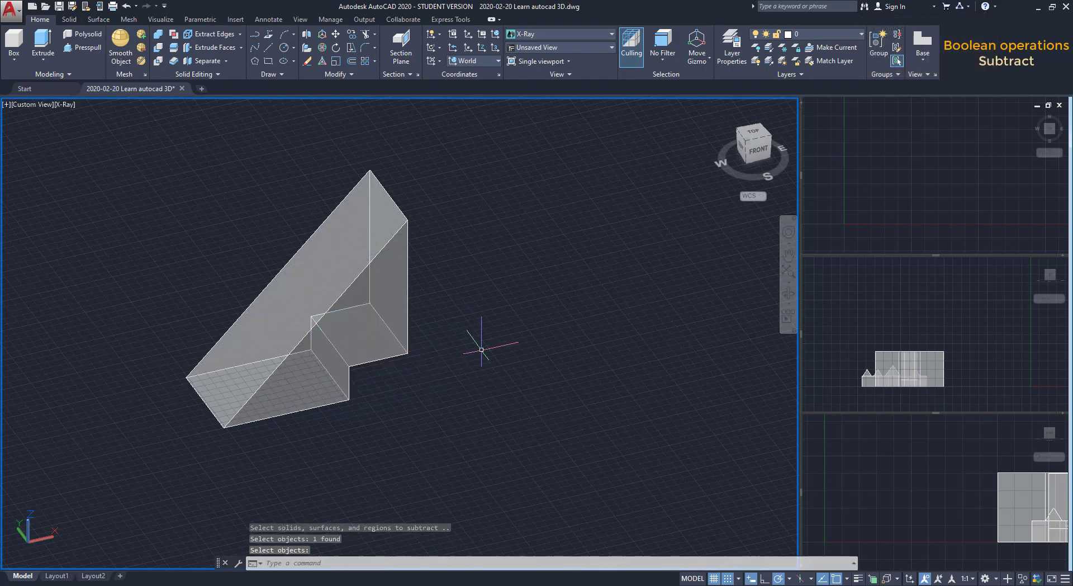
Step: Try subtracting both the upper and lower boxes from the single wedge in one operation
shift+middle_drag(447, 341, 371, 290)
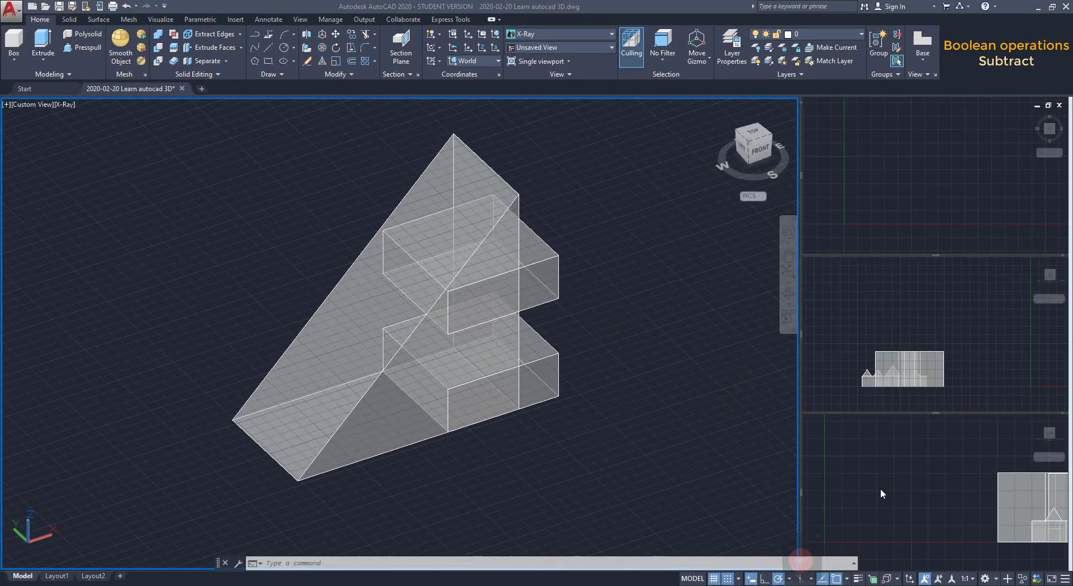
click(597, 409)
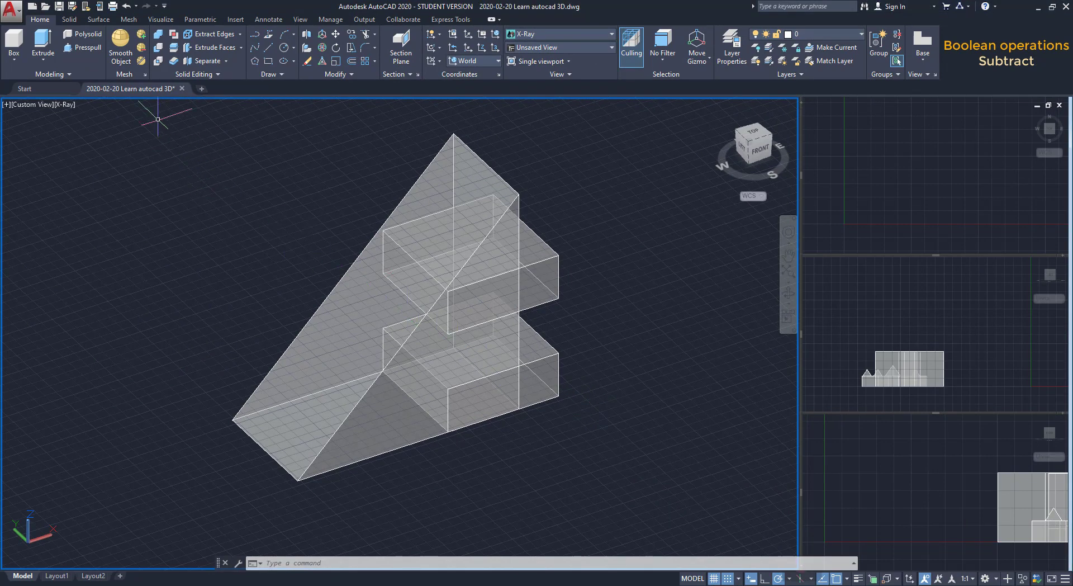
click(160, 51)
click(330, 289)
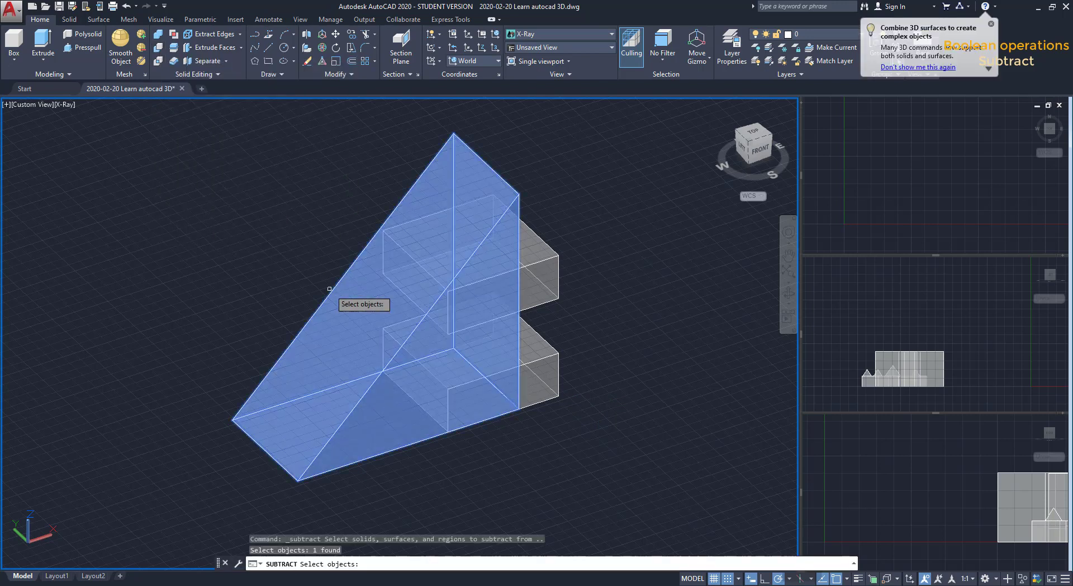
key(Return)
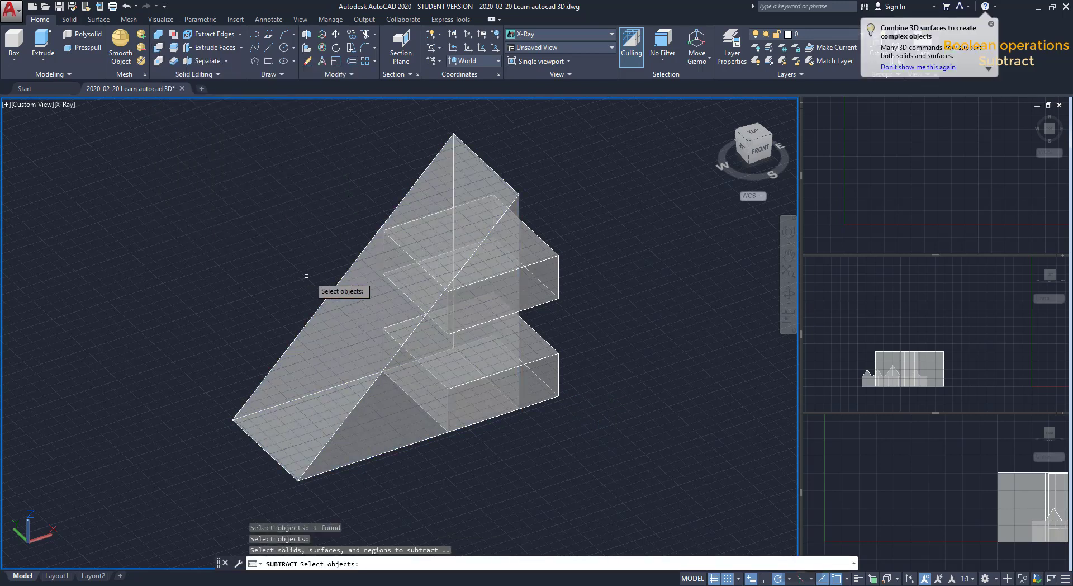
click(539, 260)
click(558, 359)
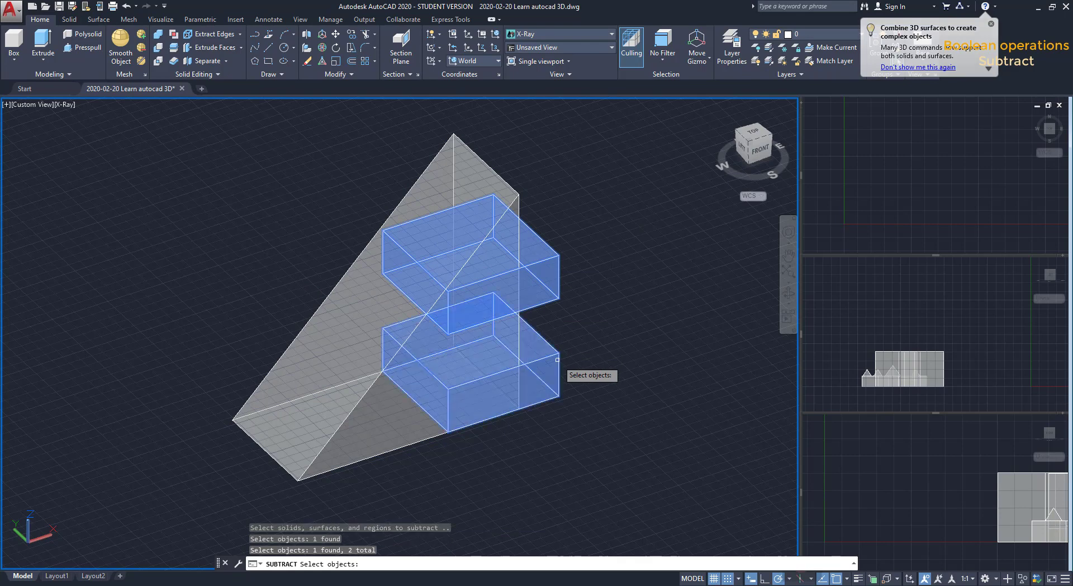
key(Return)
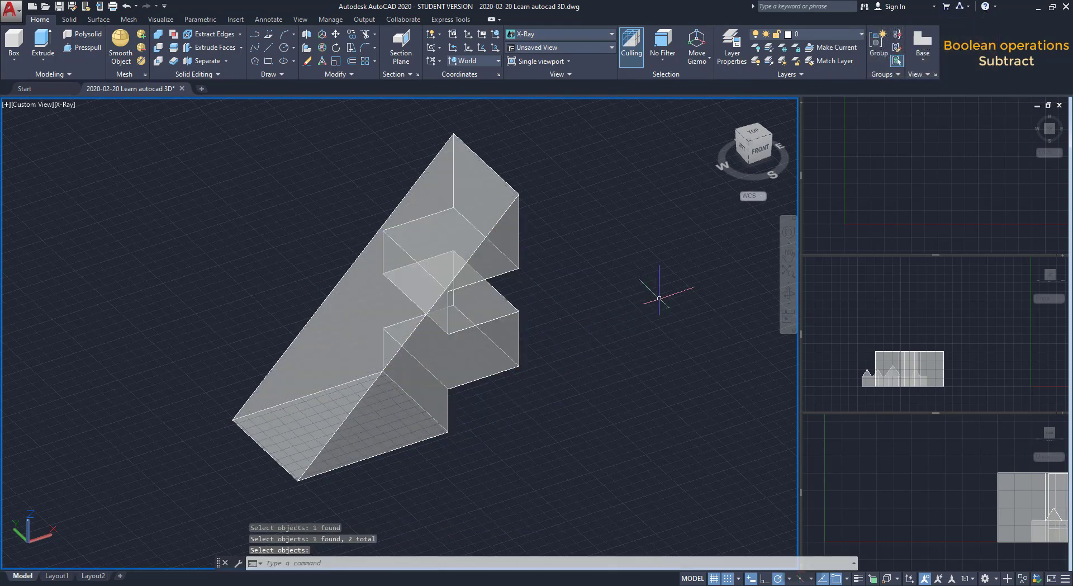
Step: Join the two back-to-back wedges into one solid with Union, leaving the two inner boxes separate
mouse_move(653, 296)
shift+middle_down()
mouse_move(642, 363)
mouse_move(491, 335)
shift+middle_up()
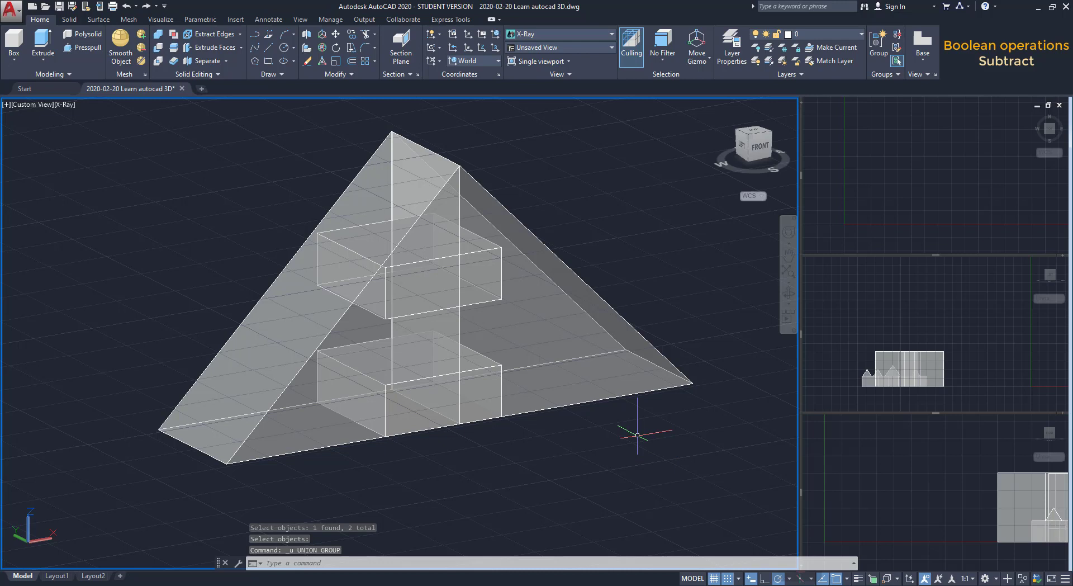
click(158, 34)
click(271, 297)
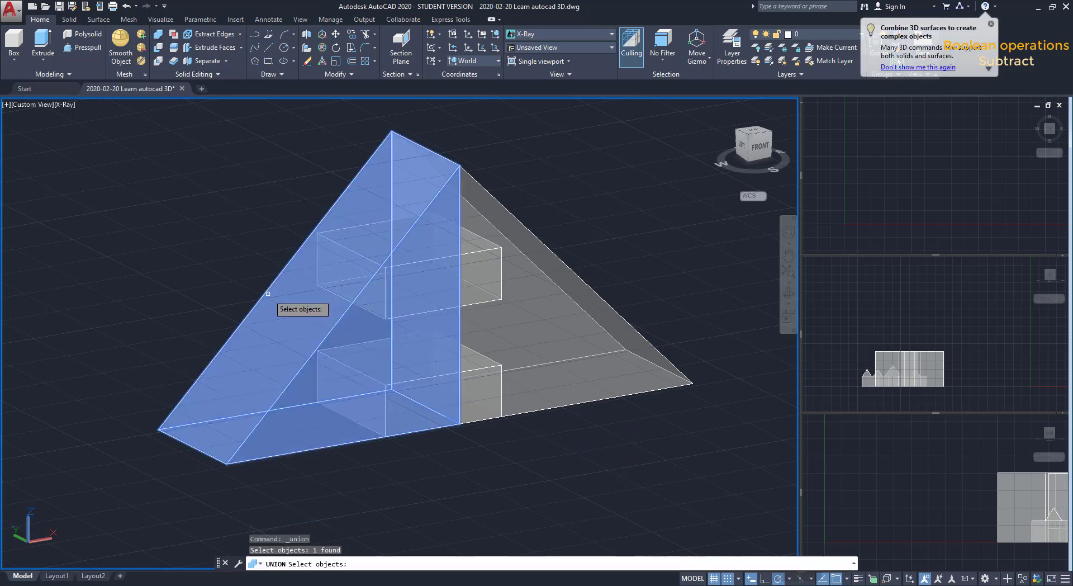
click(581, 359)
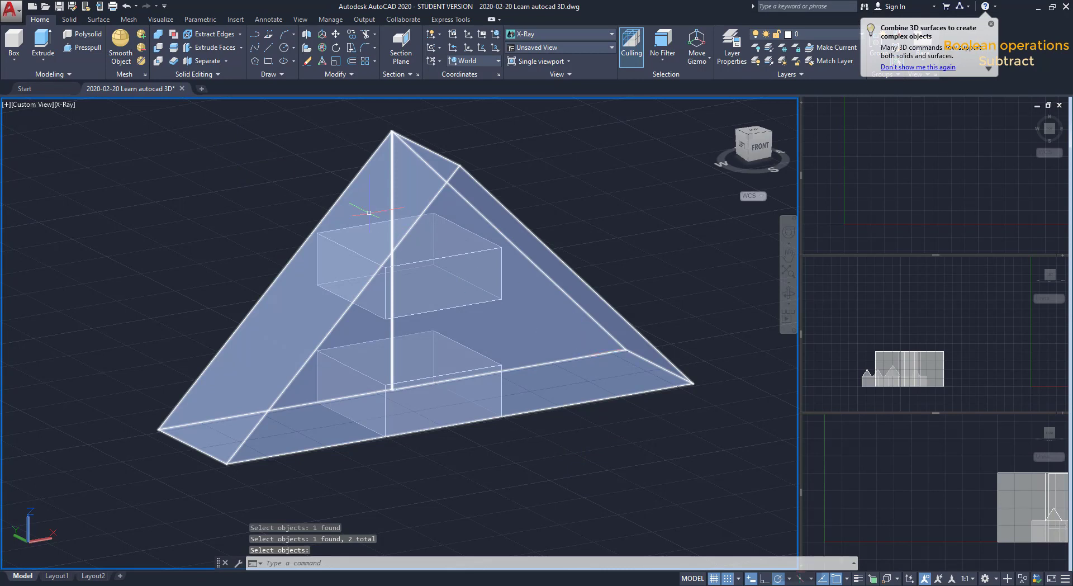
key(Return)
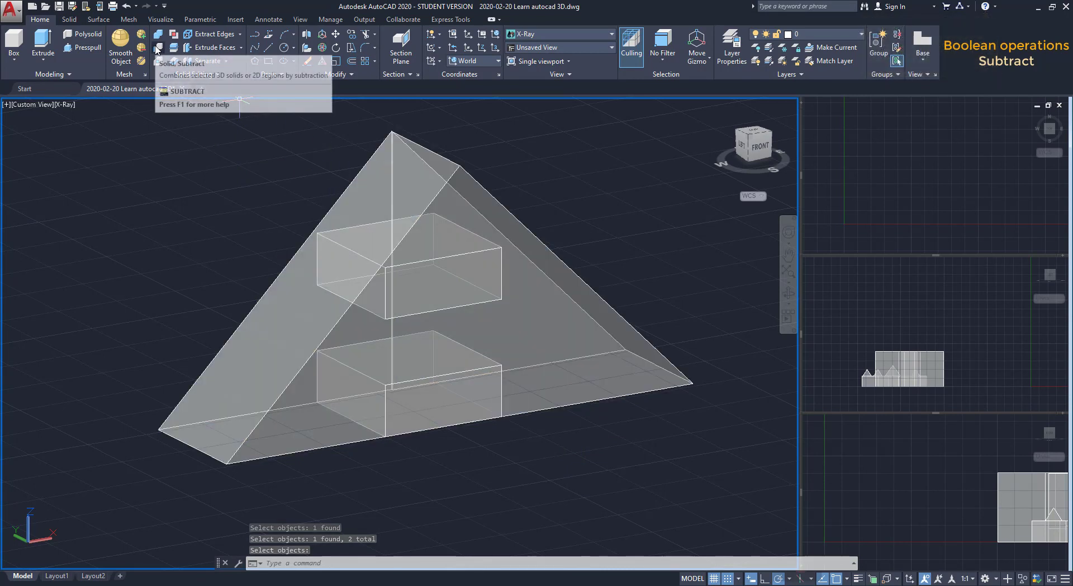
Step: Subtract the lower and upper boxes from the merged double-wedge solid to cut two openings through it
click(157, 49)
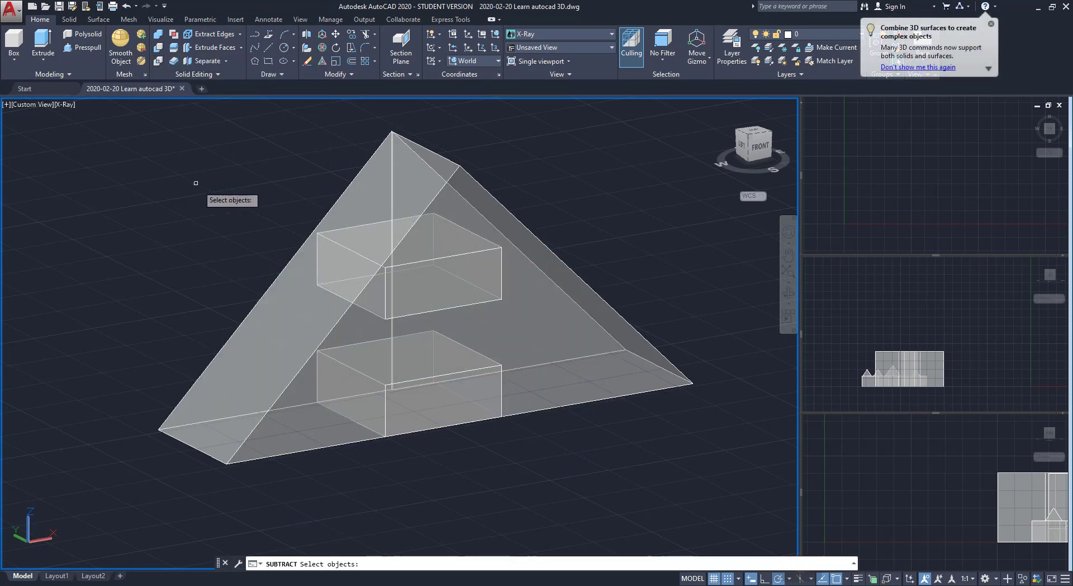
click(264, 304)
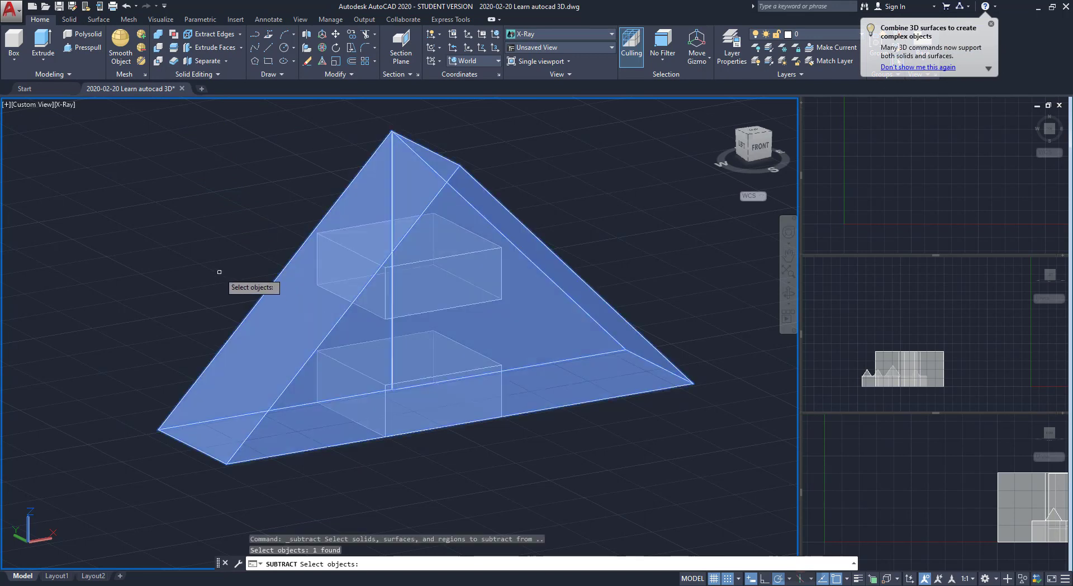
key(Return)
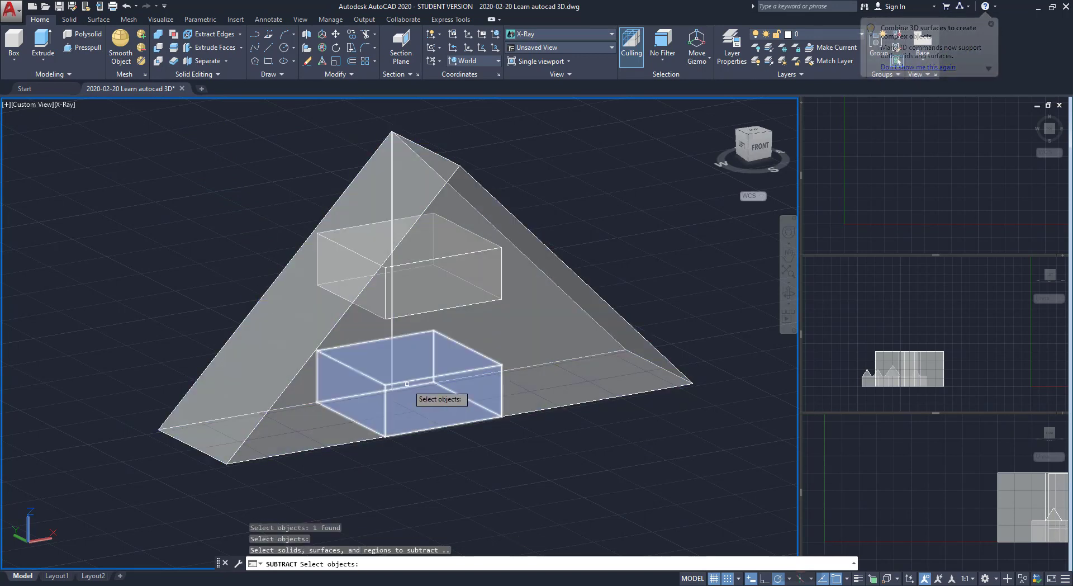
click(401, 382)
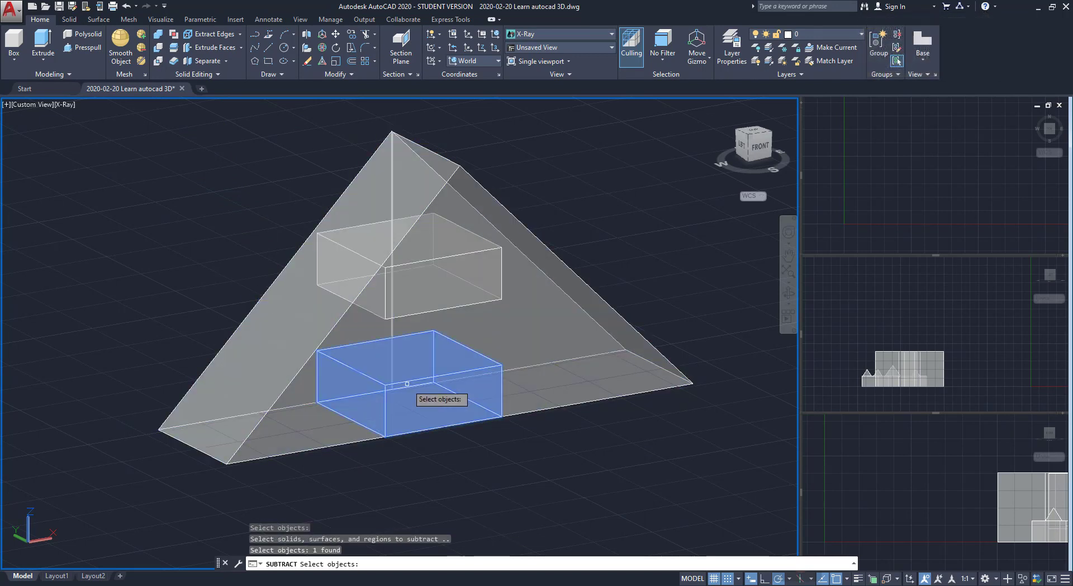
click(423, 312)
key(Return)
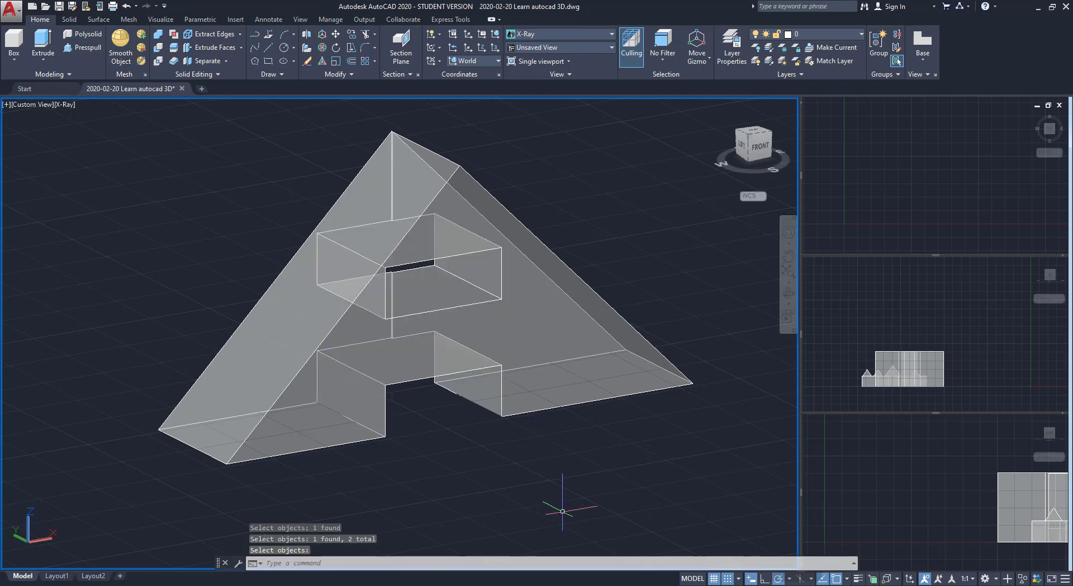
shift+middle_drag(555, 506, 497, 453)
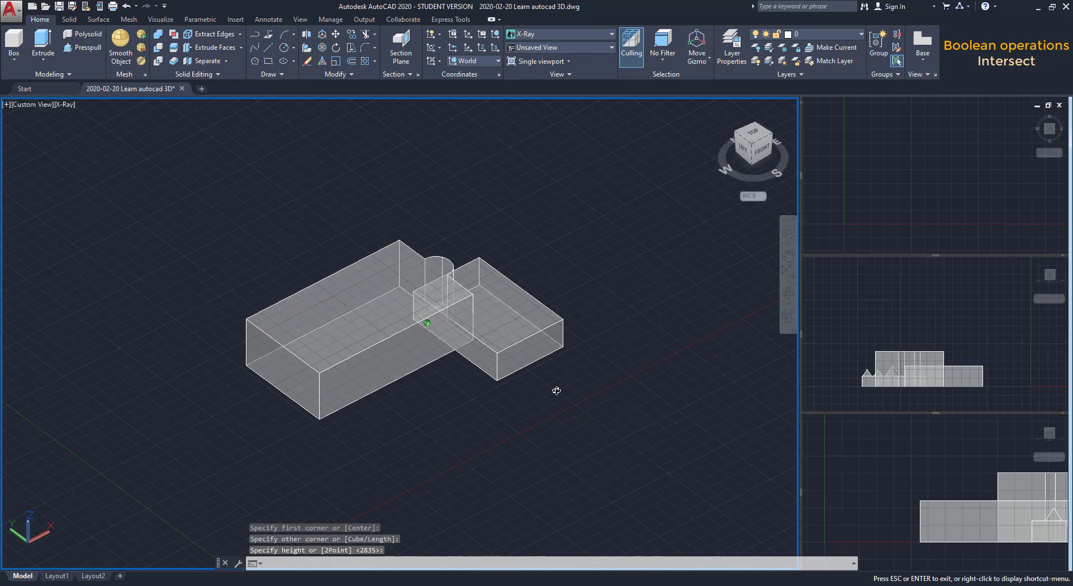
Step: Try intersecting the large box with the cylindrical bump and the overlapping lower box, and undo the intersection
shift+middle_drag(555, 390, 520, 398)
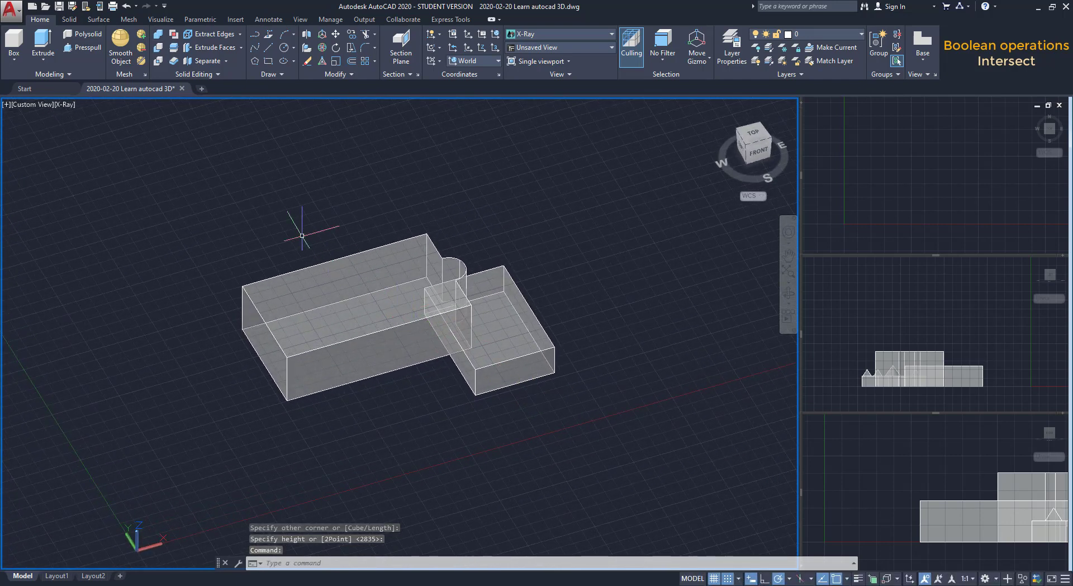
click(158, 61)
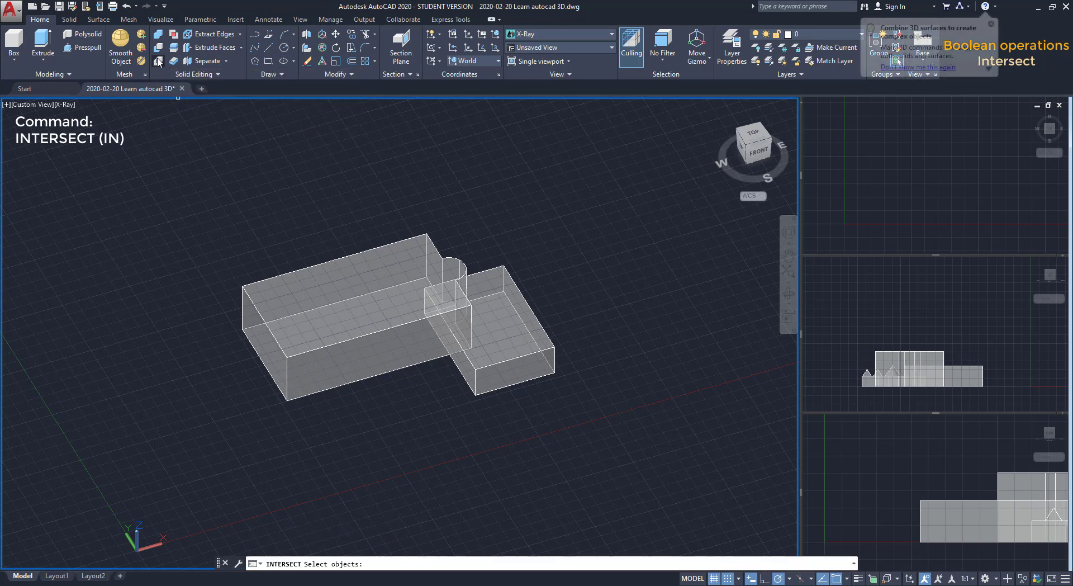
click(316, 274)
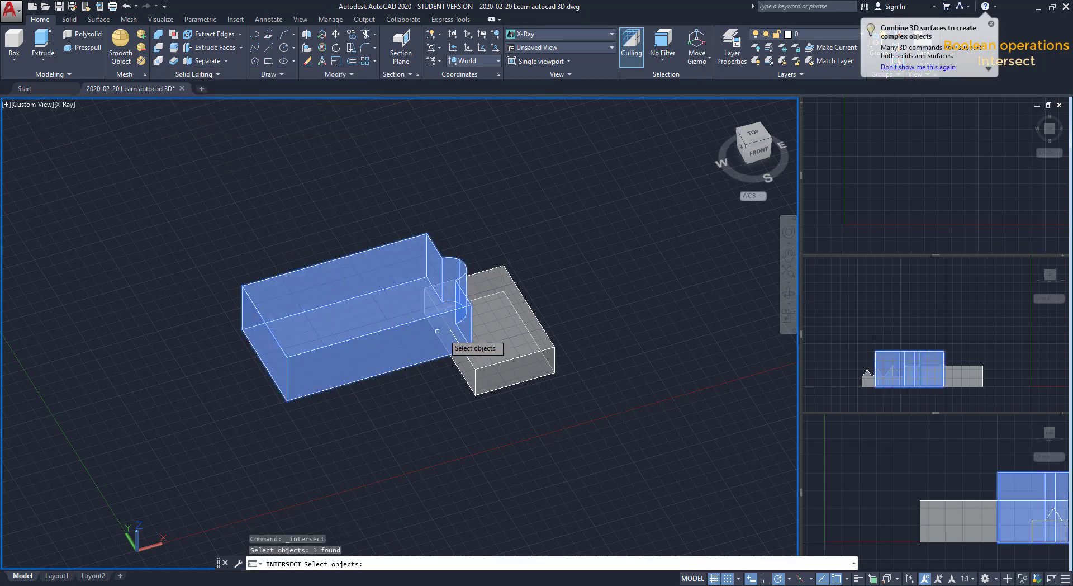
click(497, 341)
key(Return)
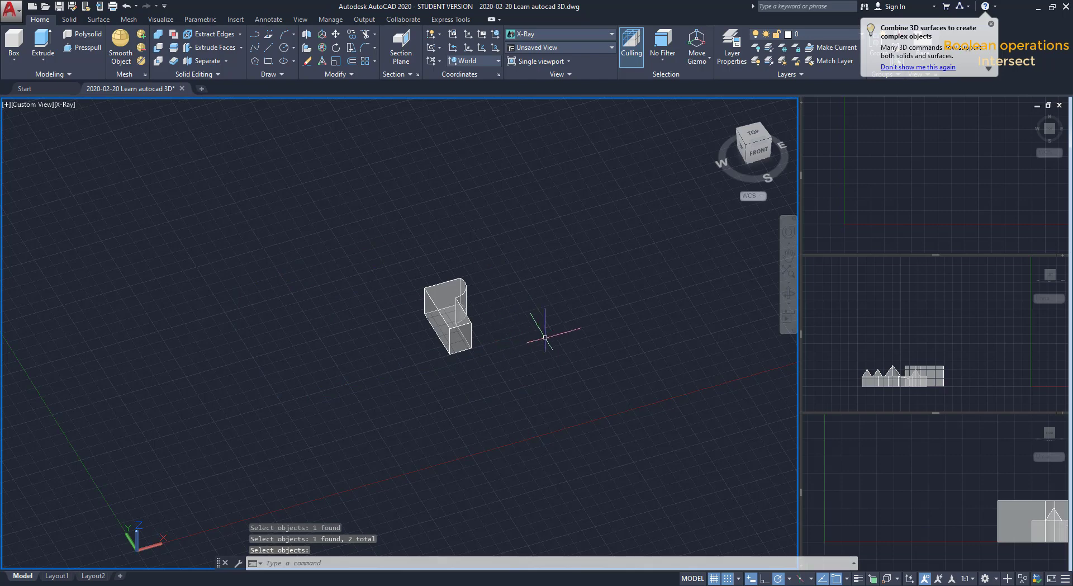
shift+middle_drag(554, 333, 582, 321)
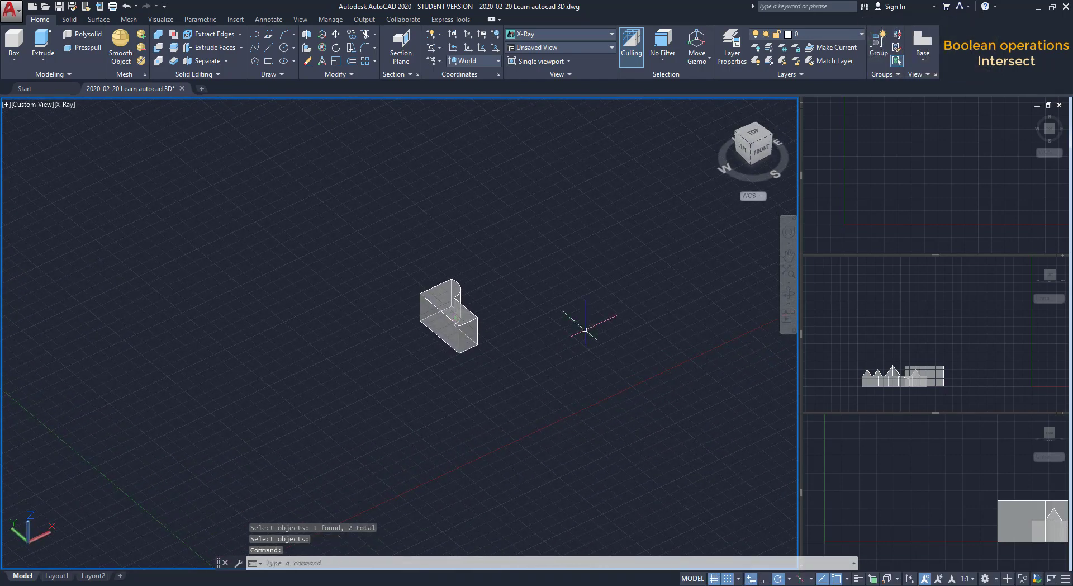
key(ctrl+z)
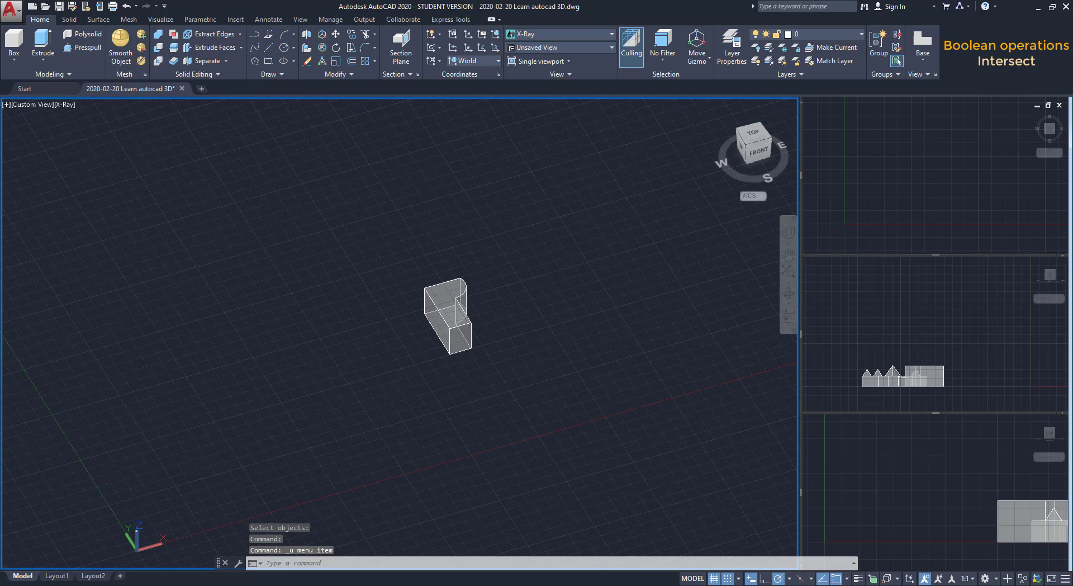
key(ctrl+z)
Step: Extrude the diagonal line crossing the large solid upward into a vertical surface taller than the solid
key(Return)
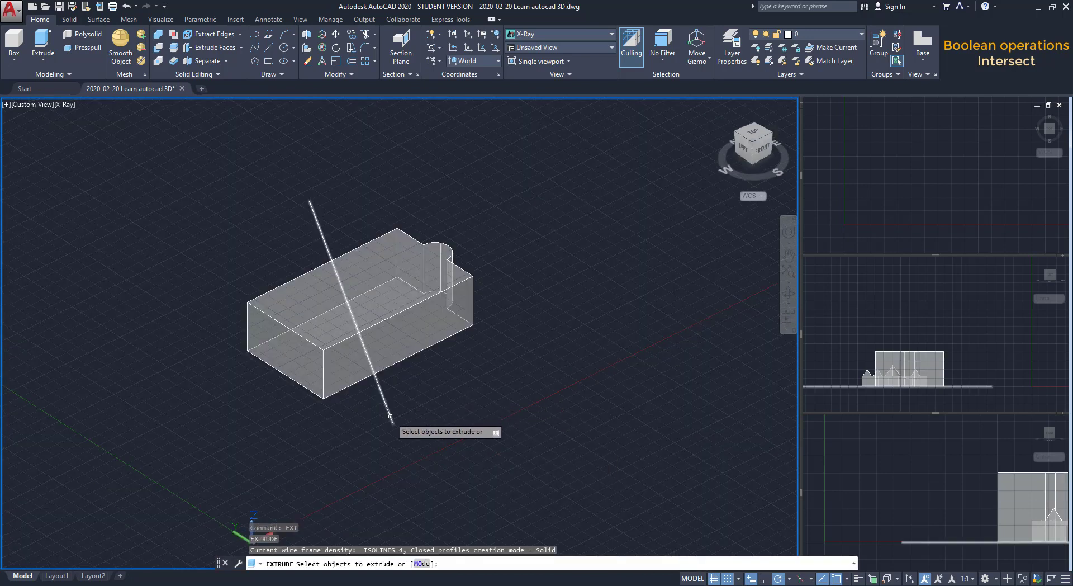
click(384, 398)
key(Return)
shift+middle_drag(549, 296, 532, 382)
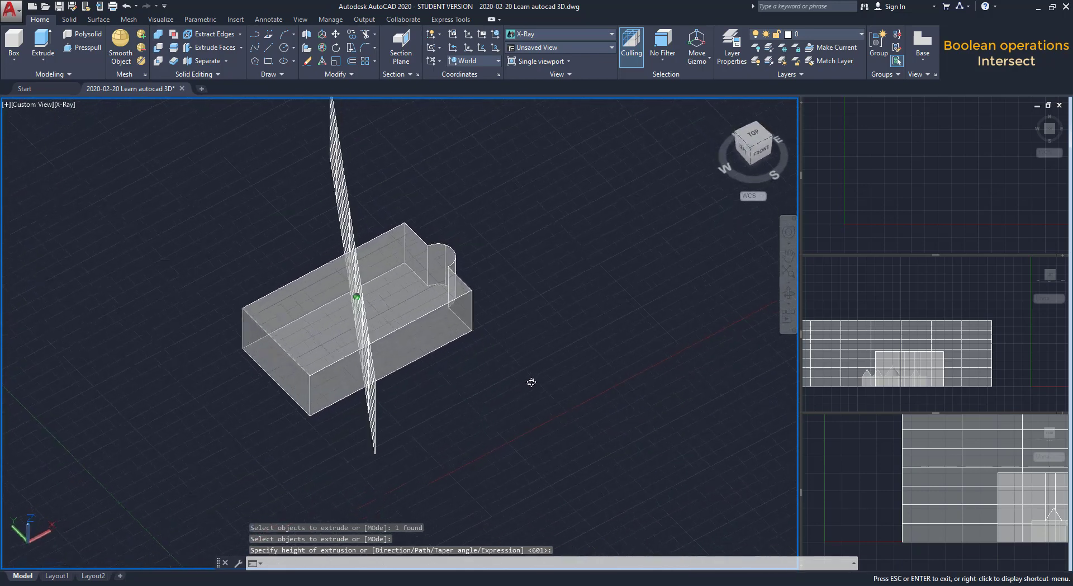
Step: Intersect the large solid with the vertical surface cutting through it, and delete the leftover diagonal line
click(158, 61)
click(310, 307)
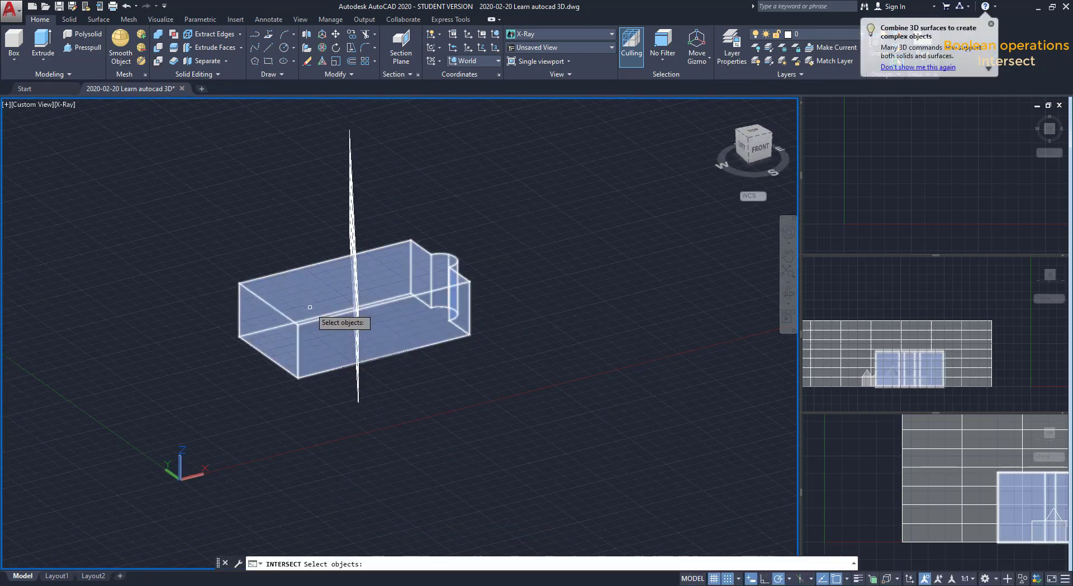
click(354, 210)
shift+middle_drag(461, 407, 501, 411)
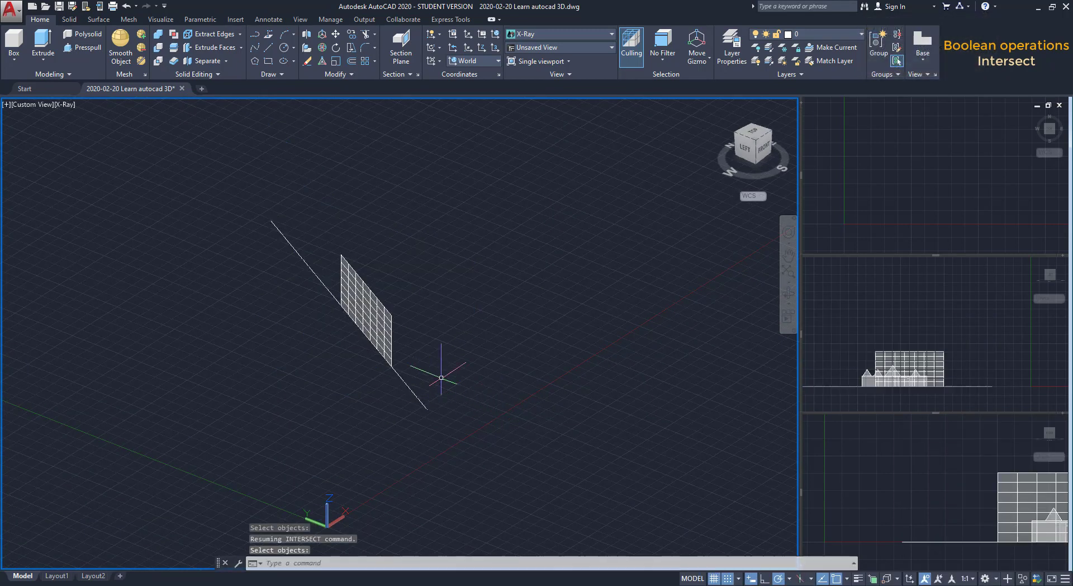
key(Return)
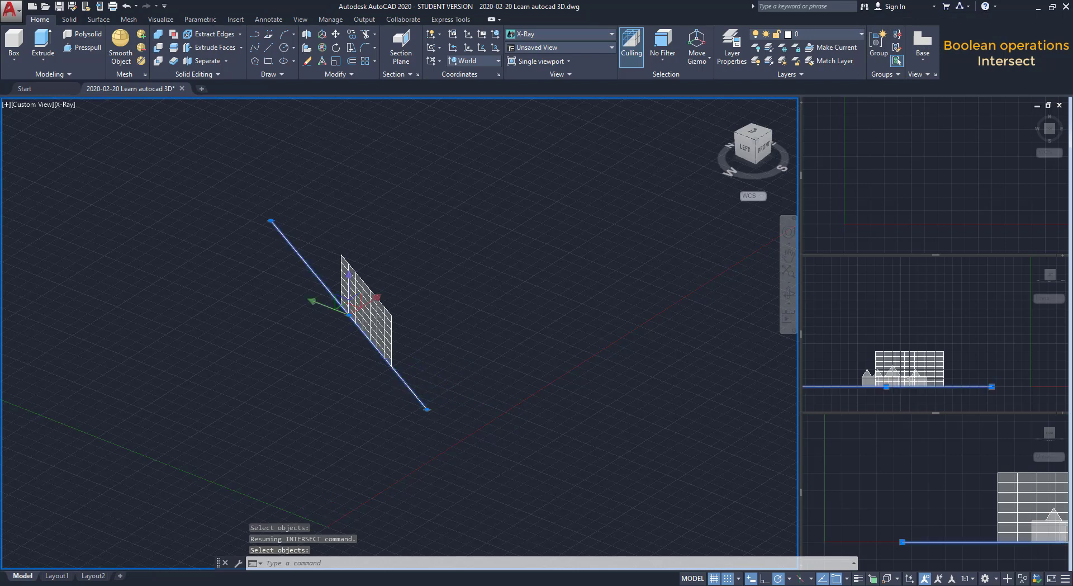
key(Delete)
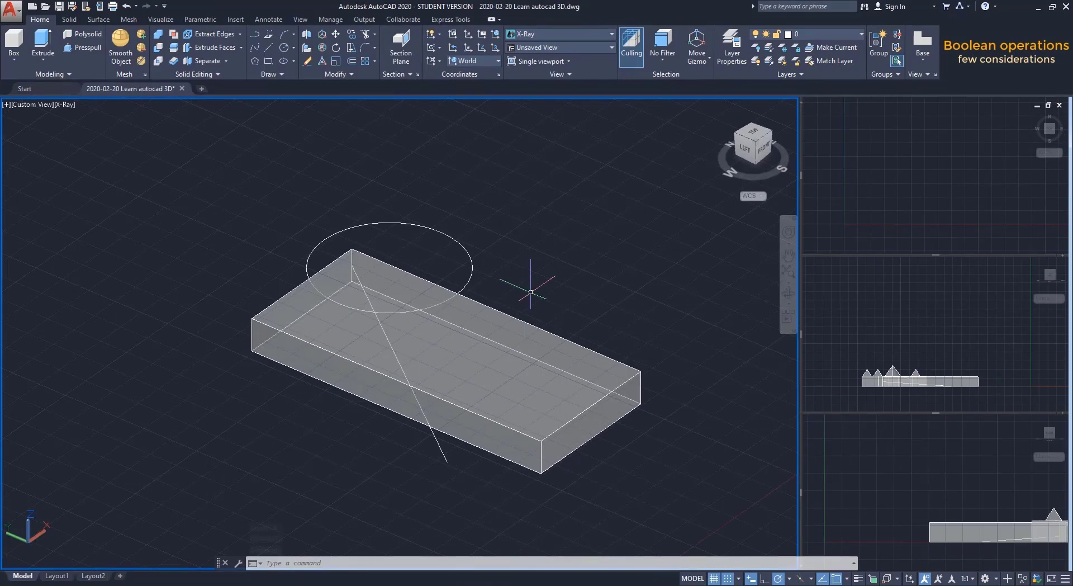
Step: Try to unite the flat box, the circle and the line with Union
click(159, 34)
click(664, 490)
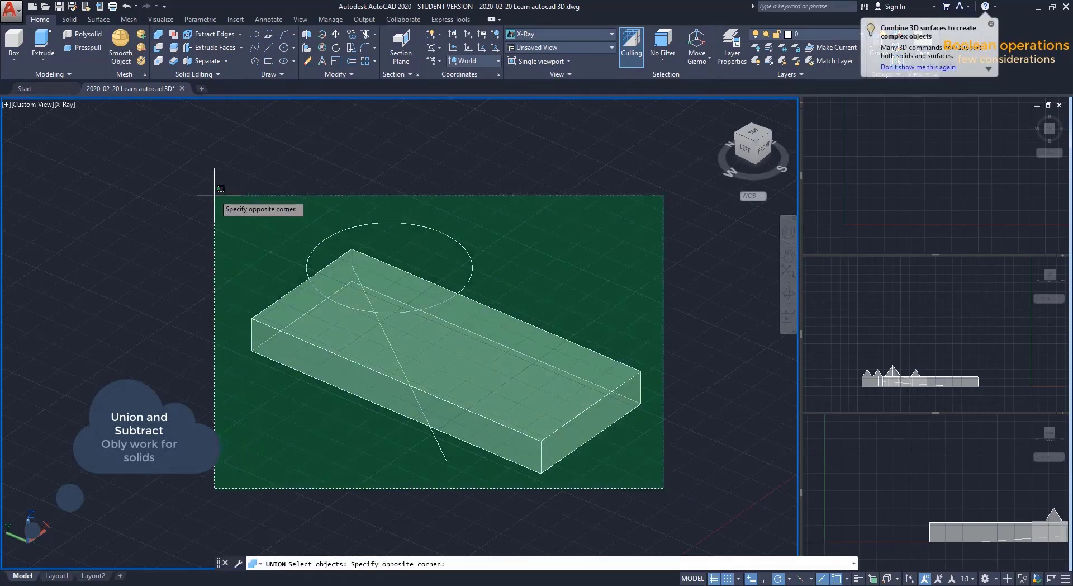
click(213, 193)
key(Return)
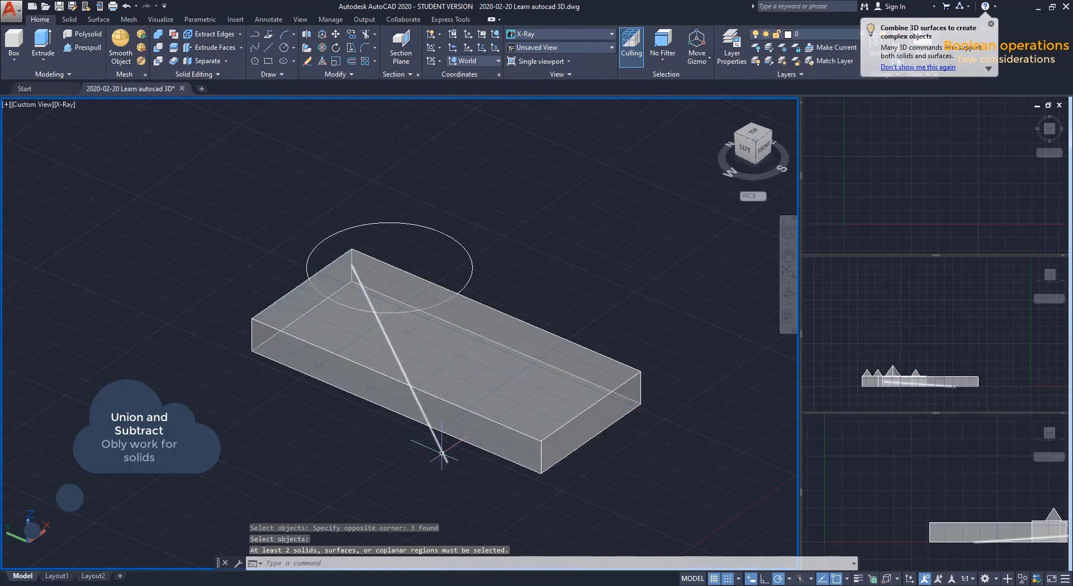
Step: Try to unite the flat box with the vertical surface crossing it using Union
shift+middle_drag(467, 425, 323, 380)
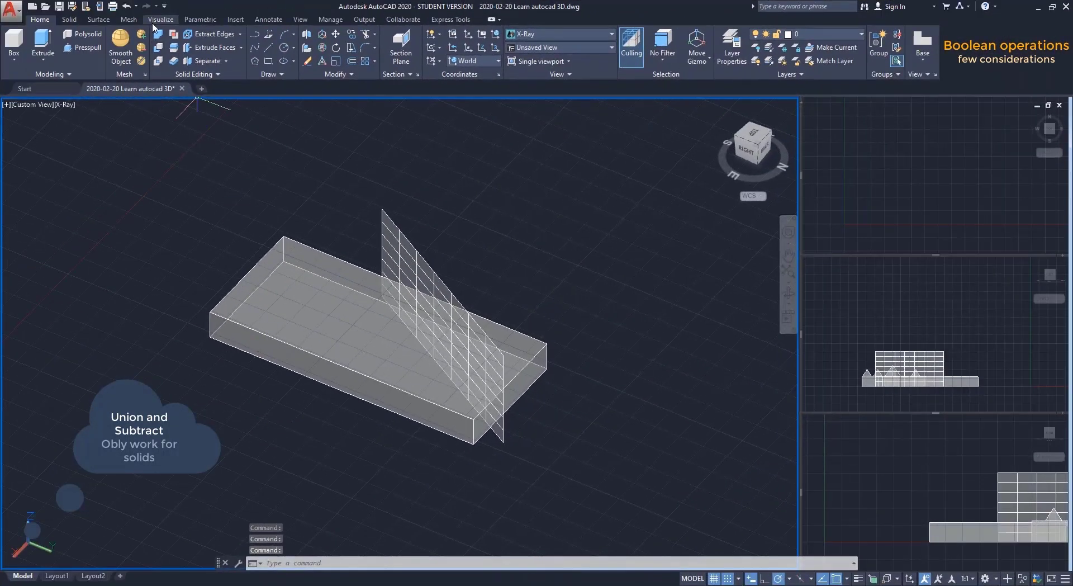
click(158, 35)
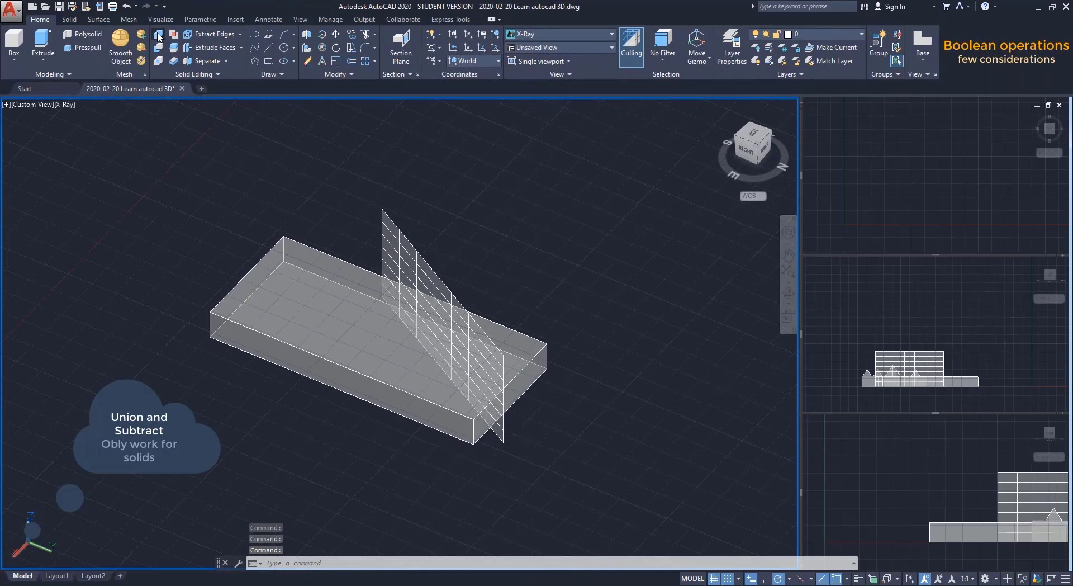
click(299, 297)
click(412, 243)
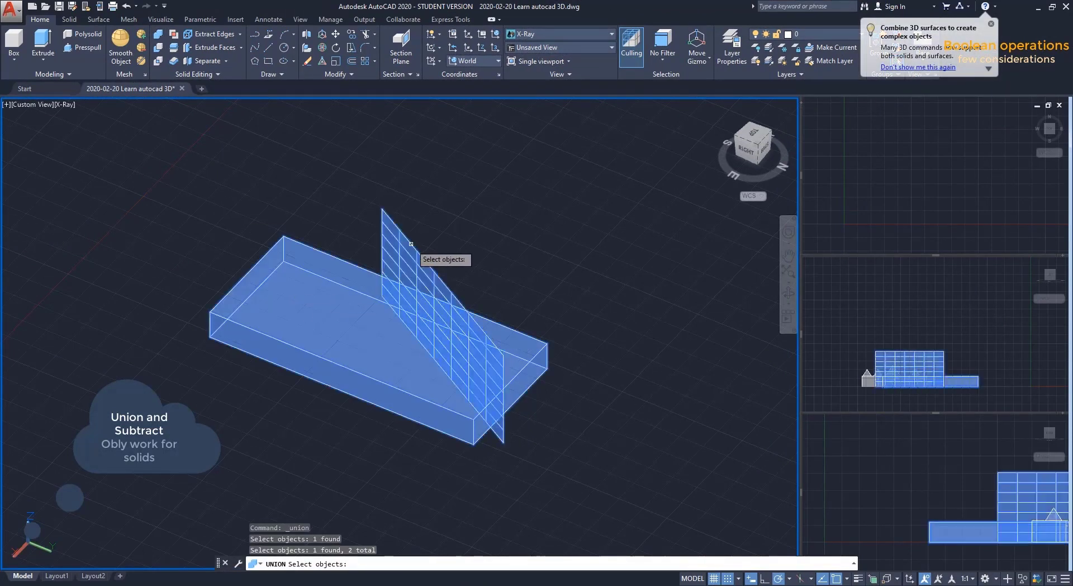
key(Return)
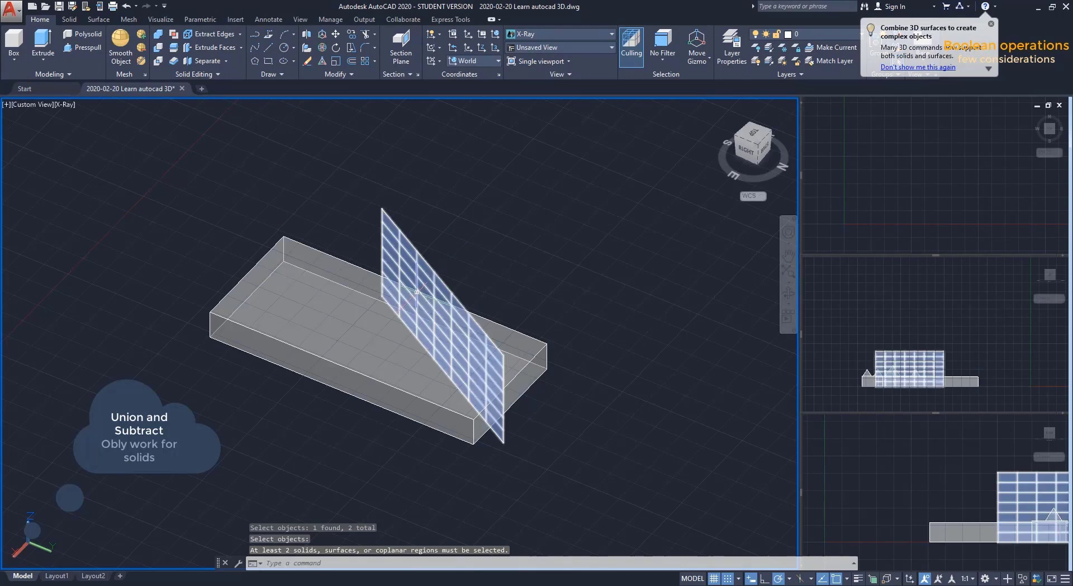